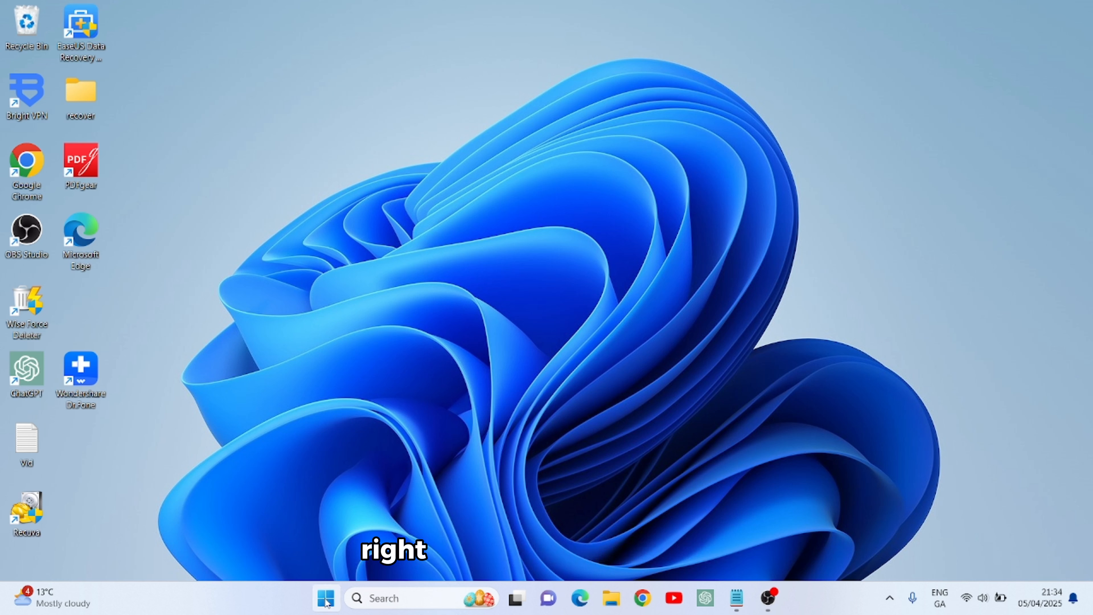
# Launch the Services console from the Run dialog with services.msc
pyautogui.rightClick(326, 598)
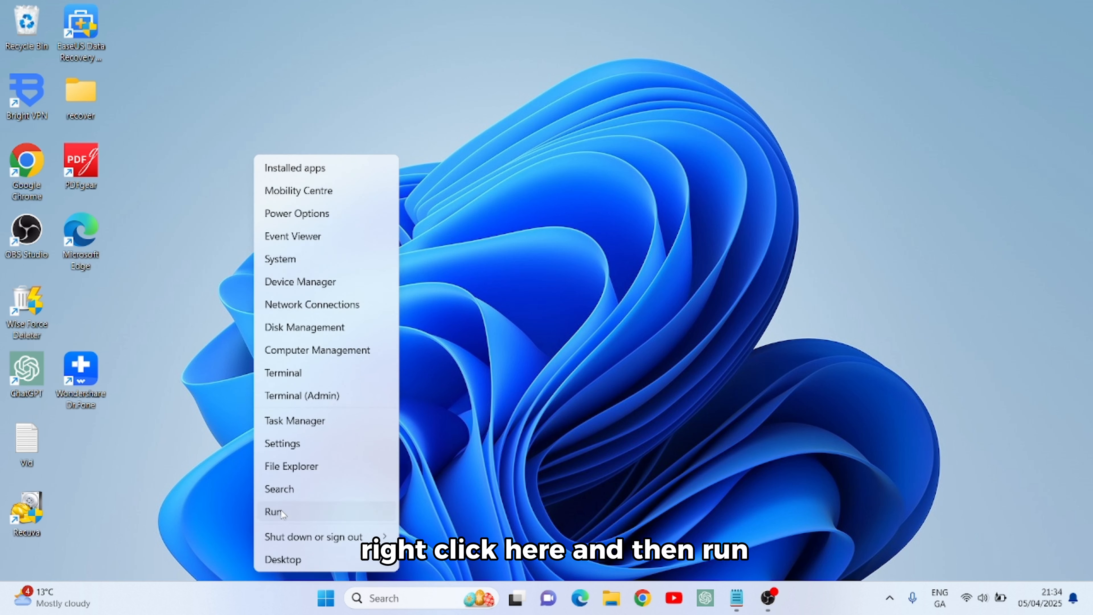
pyautogui.click(281, 512)
pyautogui.moveTo(263, 376); pyautogui.dragTo(475, 247)
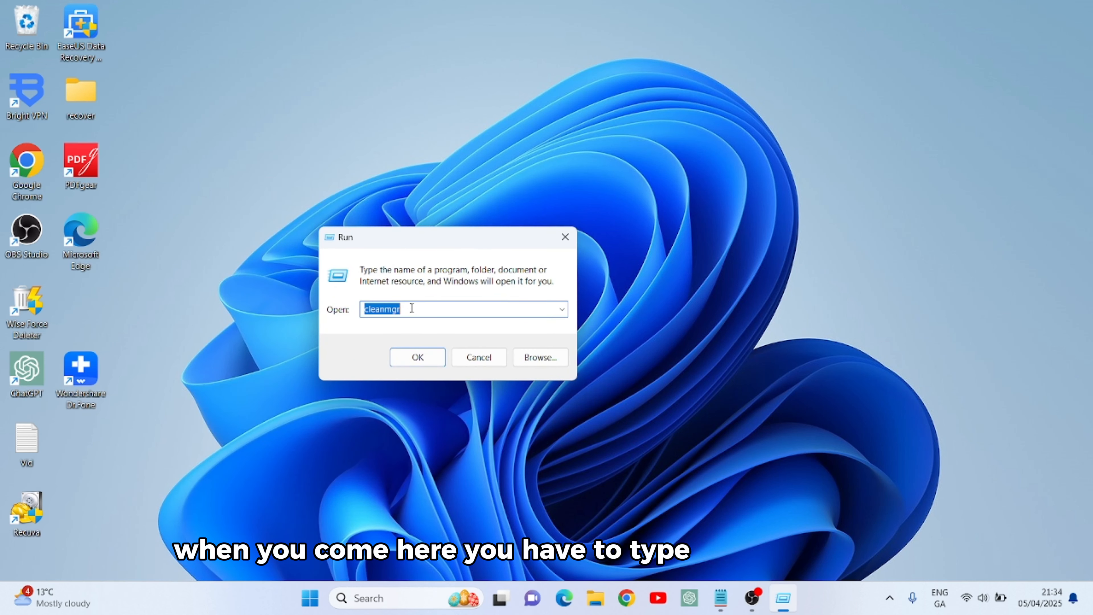
pyautogui.write('ser')
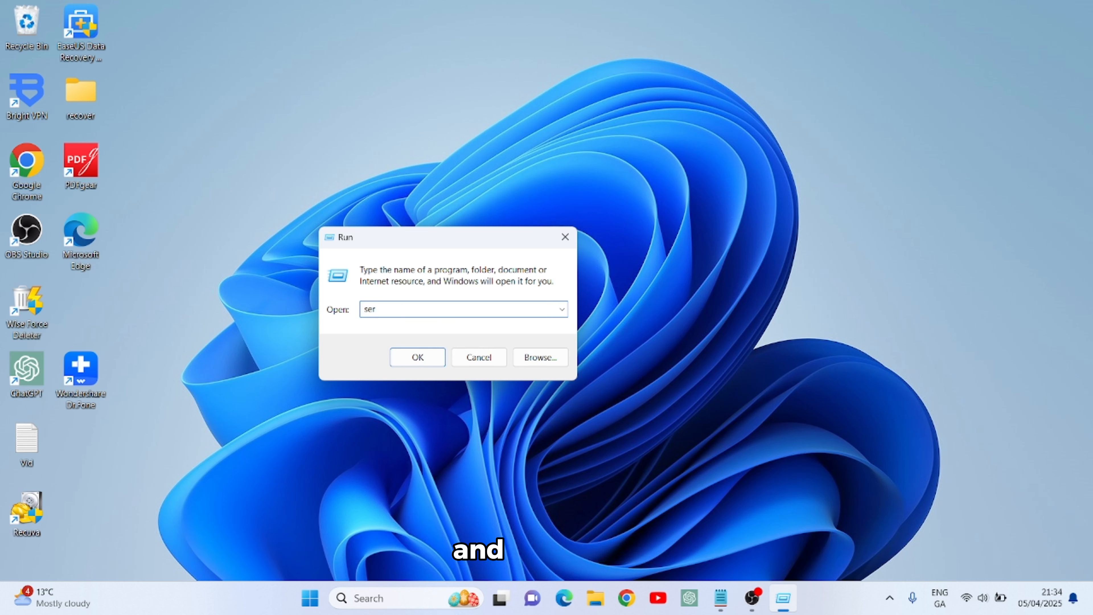
pyautogui.write('vices.msc')
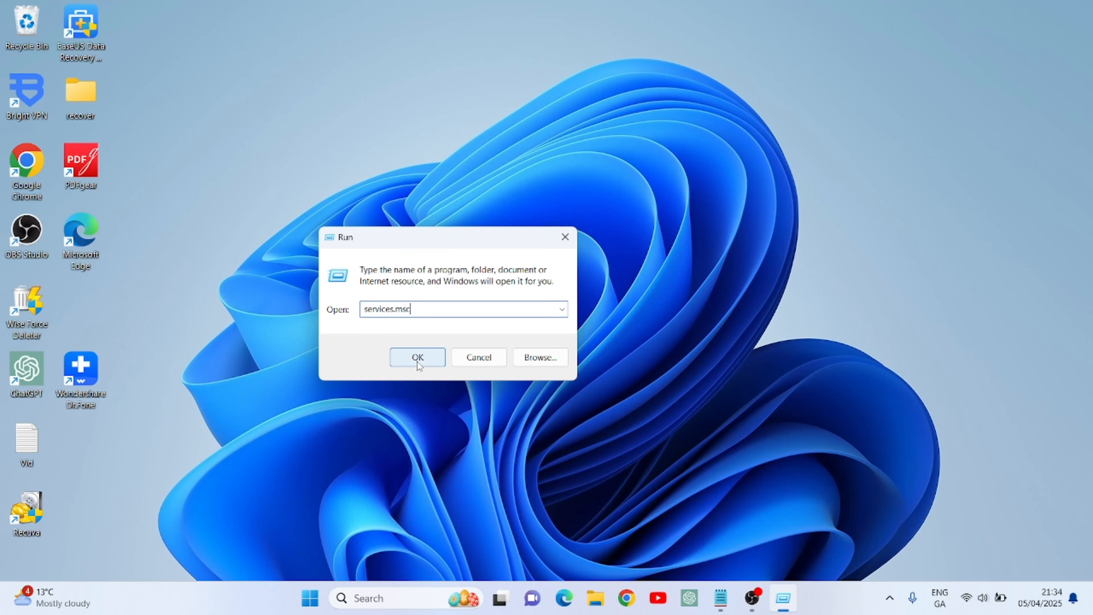
pyautogui.click(422, 469)
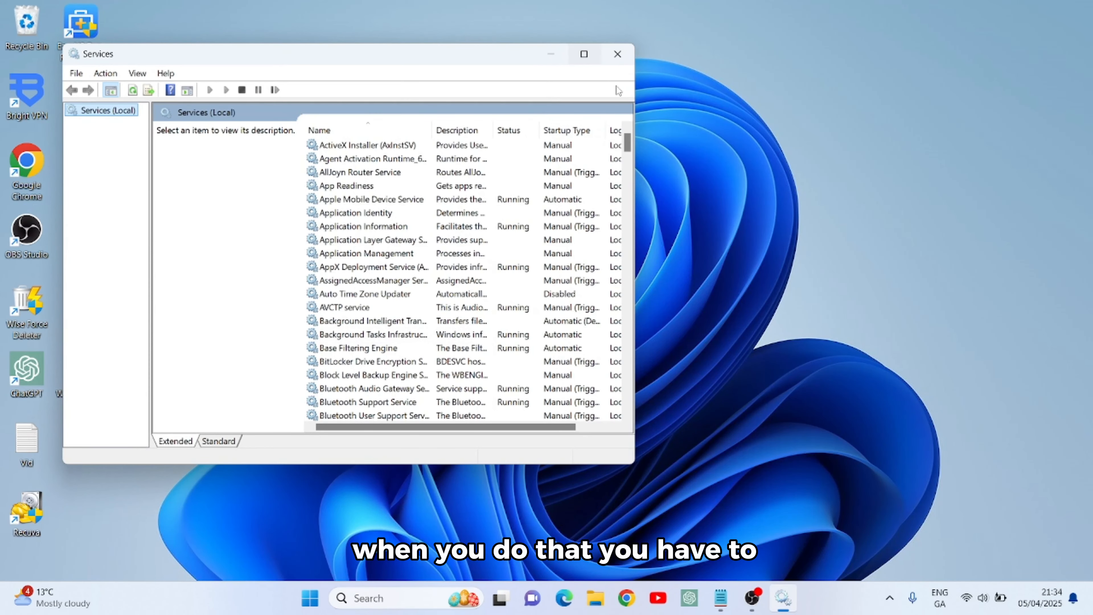
# Maximize the Services window and select the Windows Update service in the list
pyautogui.moveTo(636, 80); pyautogui.dragTo(958, 79)
pyautogui.click(909, 55)
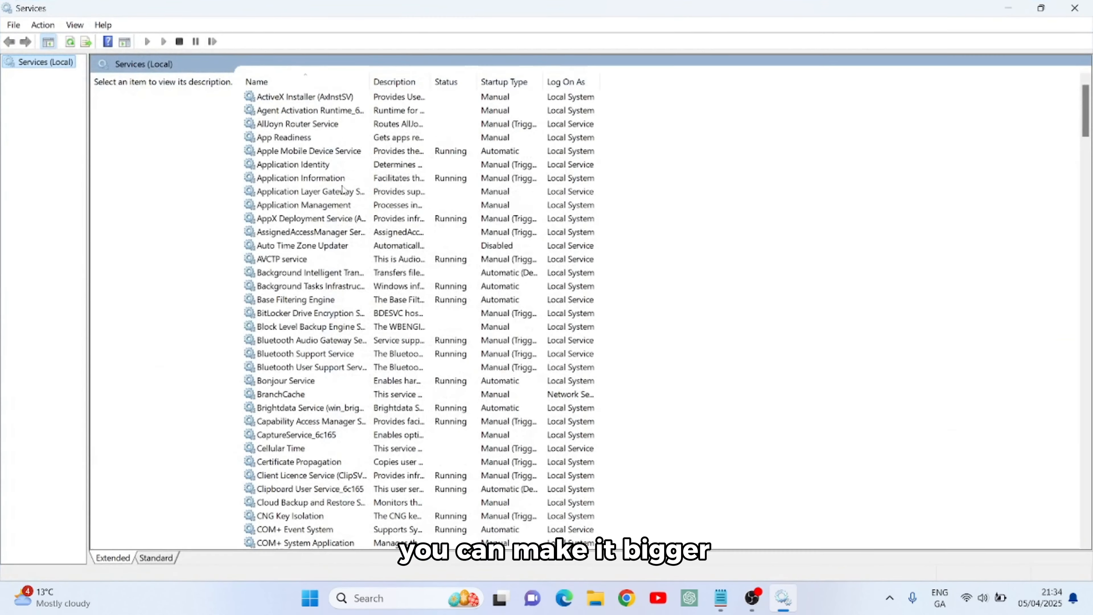
pyautogui.scroll(-5, 305, 196)
pyautogui.scroll(-5, 304, 195)
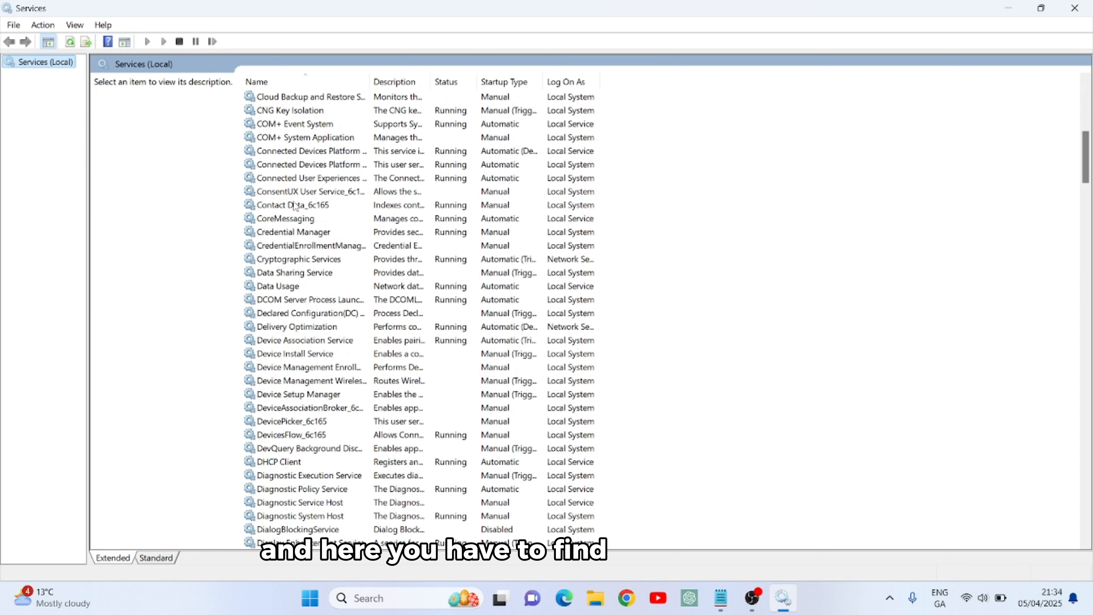
pyautogui.scroll(-4, 300, 200)
pyautogui.click(295, 205)
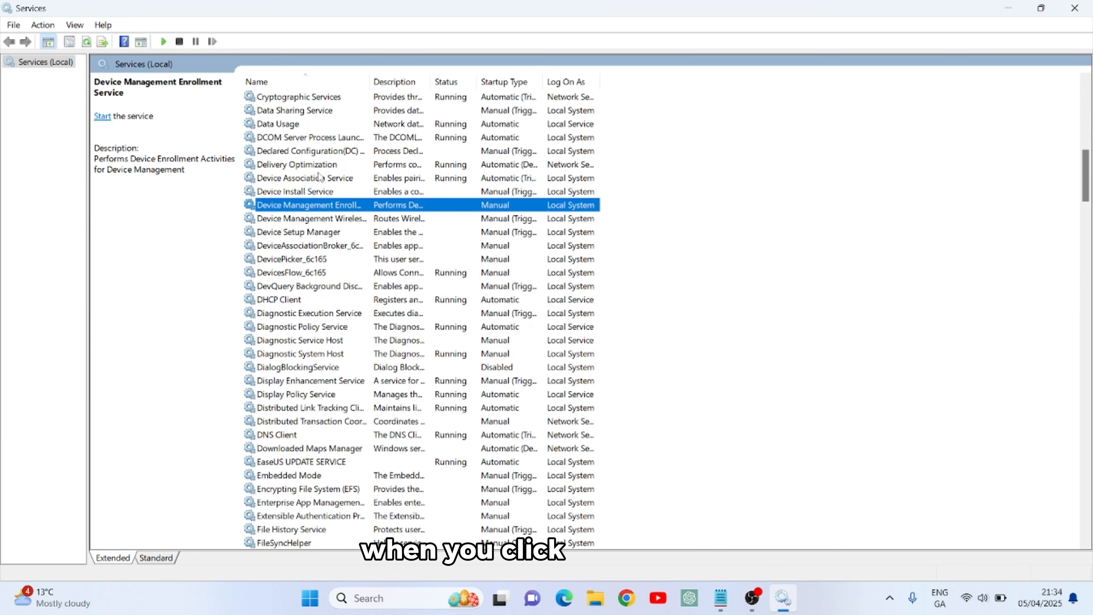
pyautogui.press('w')
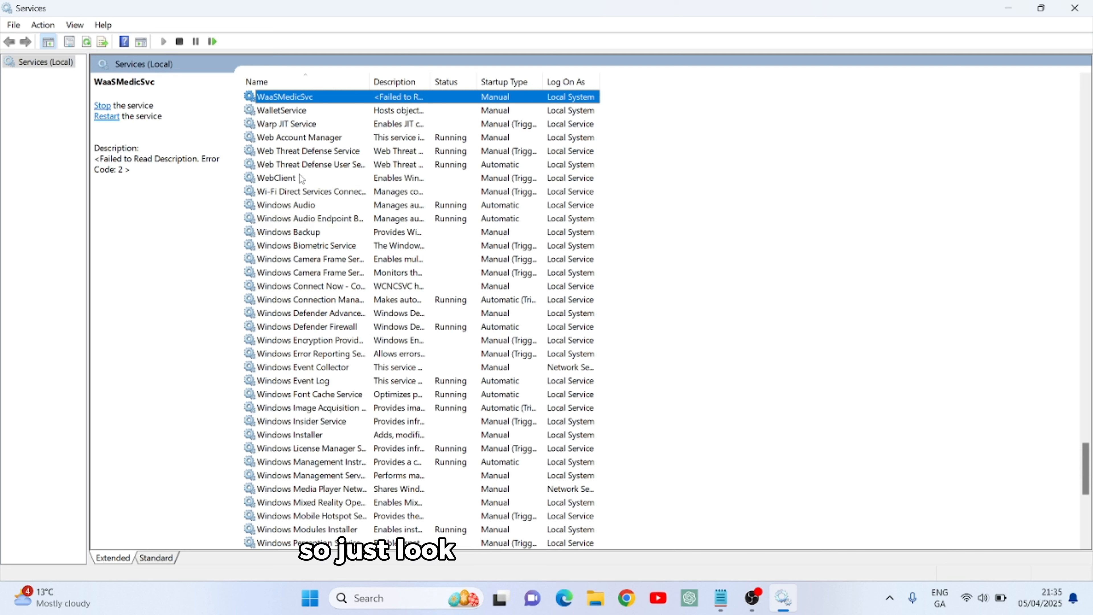
pyautogui.scroll(-2, 300, 207)
pyautogui.scroll(-4, 300, 222)
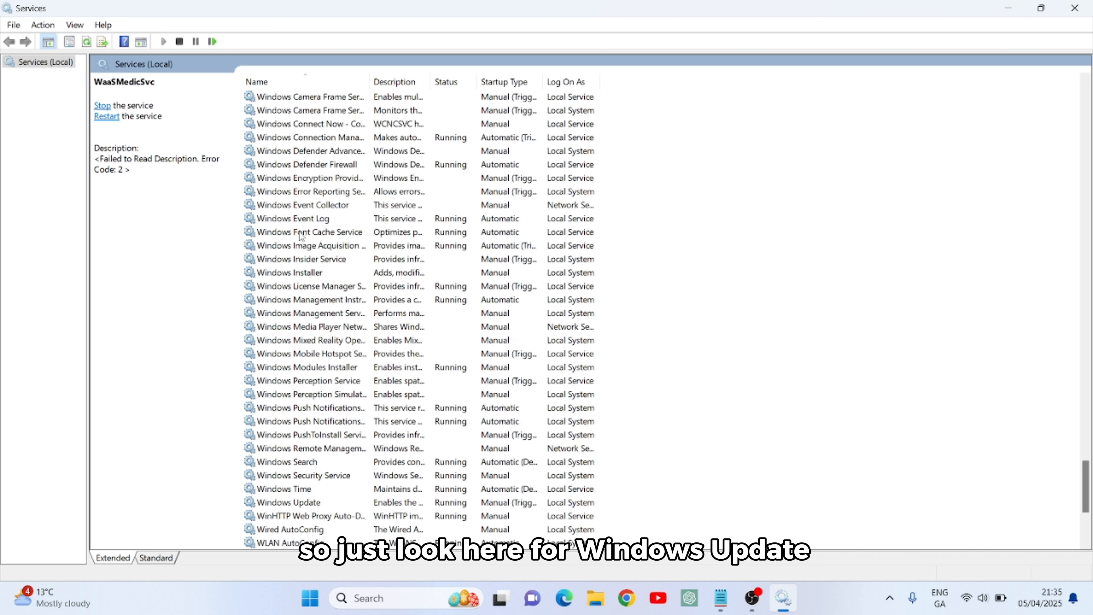
pyautogui.click(303, 422)
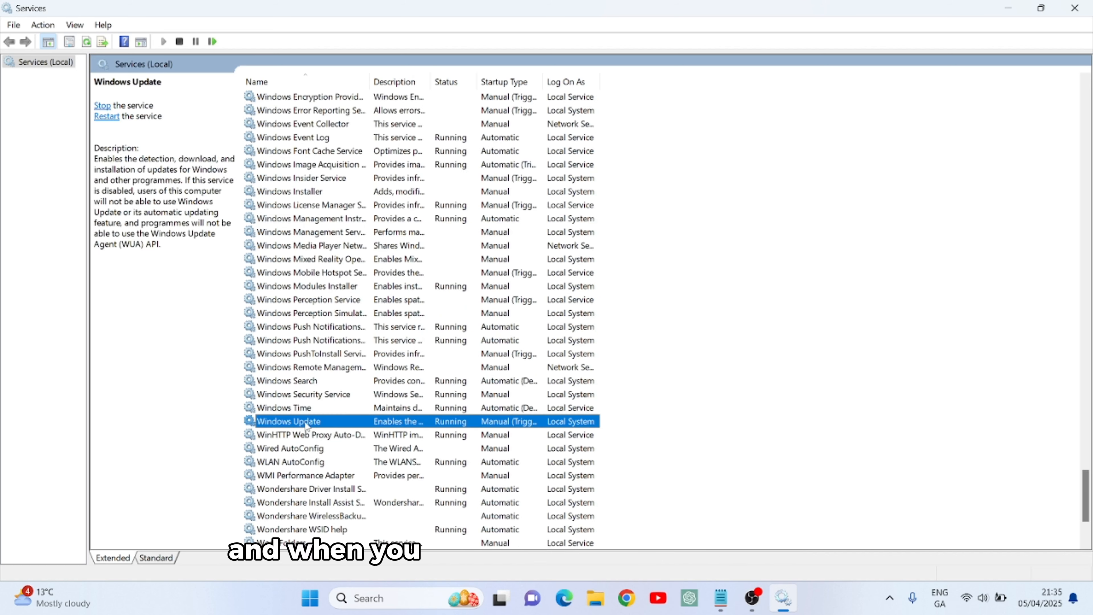
# Set the Windows Update service's startup type to Disabled, apply the change and close the Services window
pyautogui.rightClick(304, 425)
pyautogui.click(351, 390)
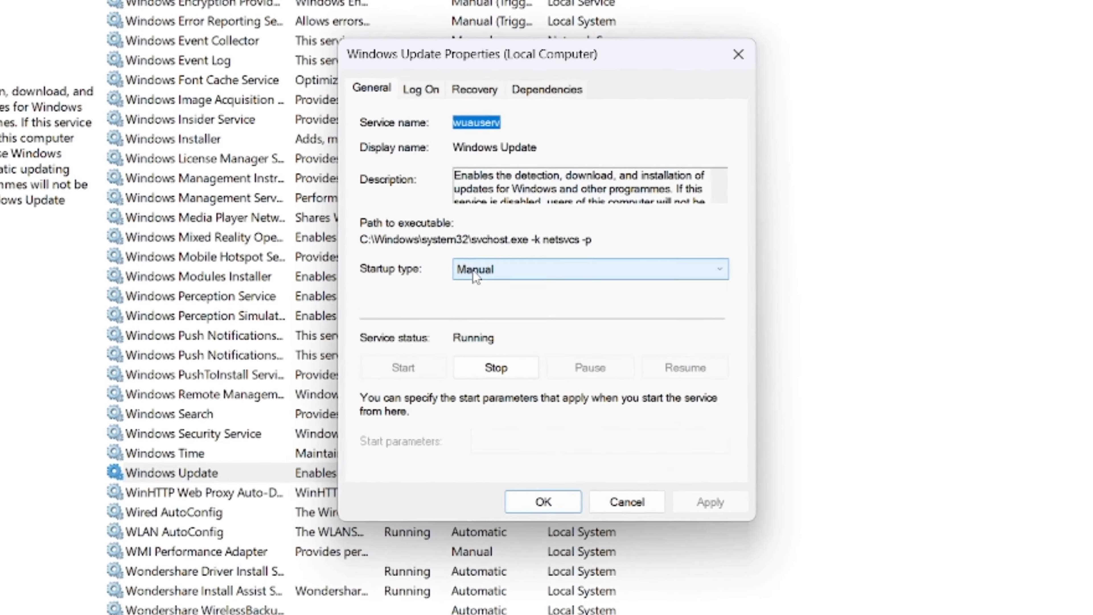
pyautogui.click(496, 281)
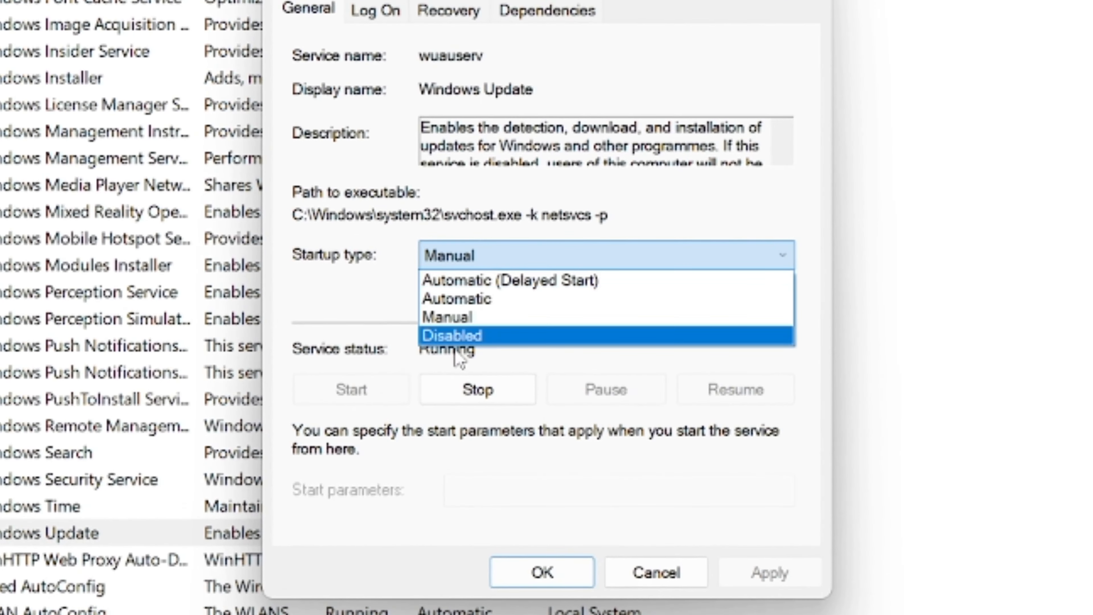
pyautogui.click(473, 337)
pyautogui.click(771, 578)
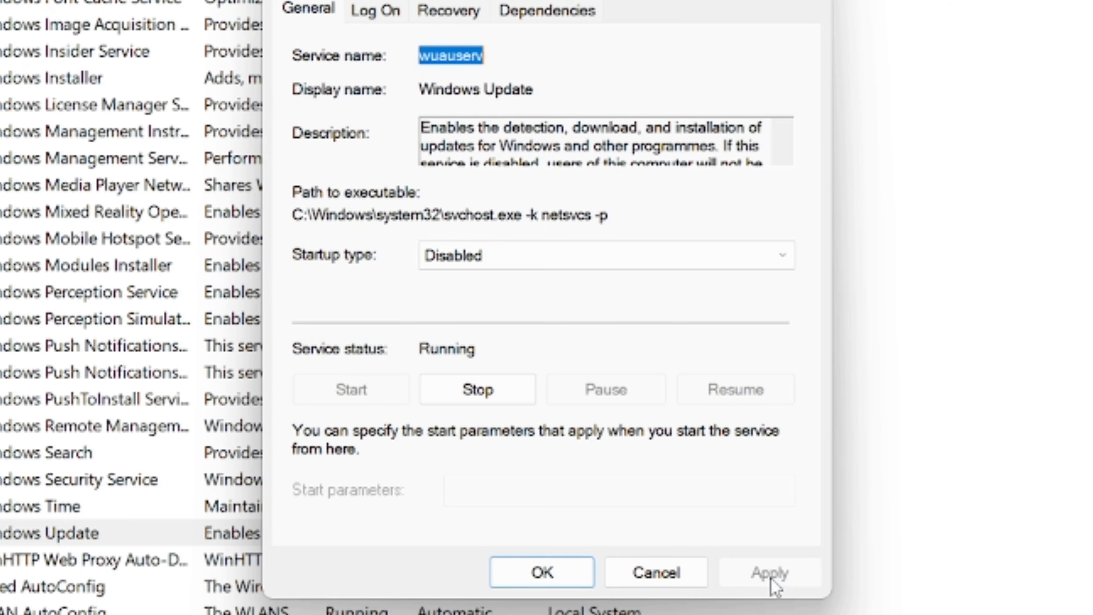
pyautogui.click(555, 575)
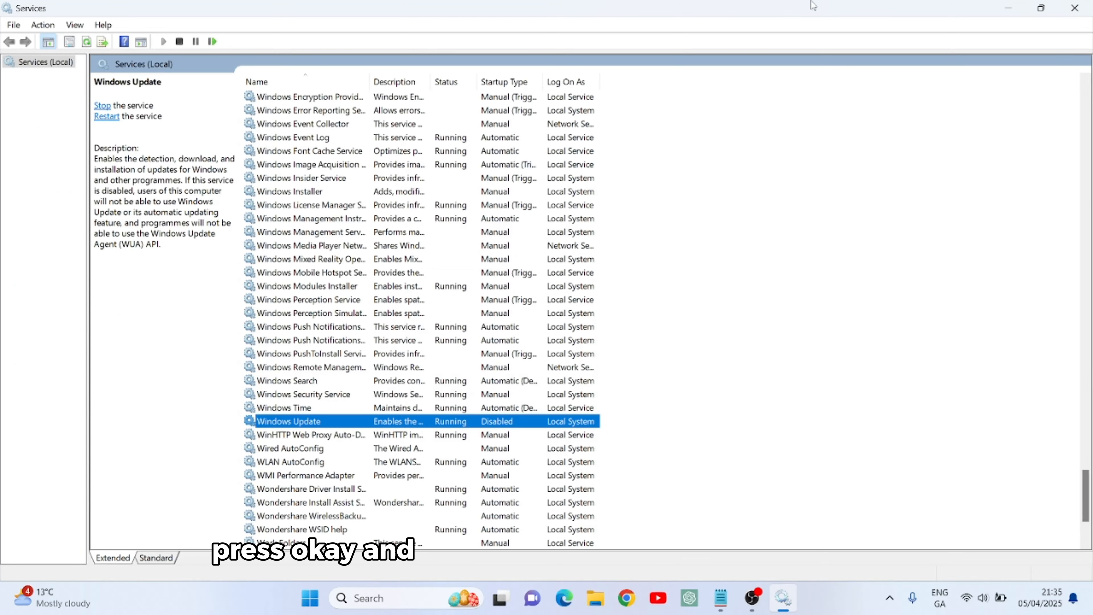
pyautogui.click(1074, 8)
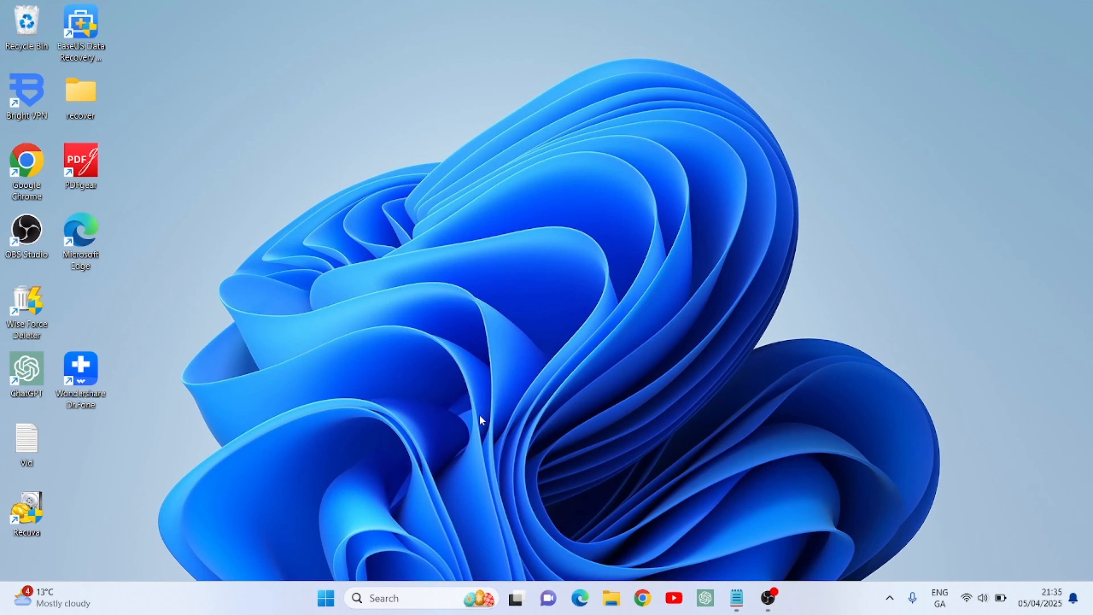
# Launch the Registry Editor from the Run dialog with regedit
pyautogui.rightClick(325, 605)
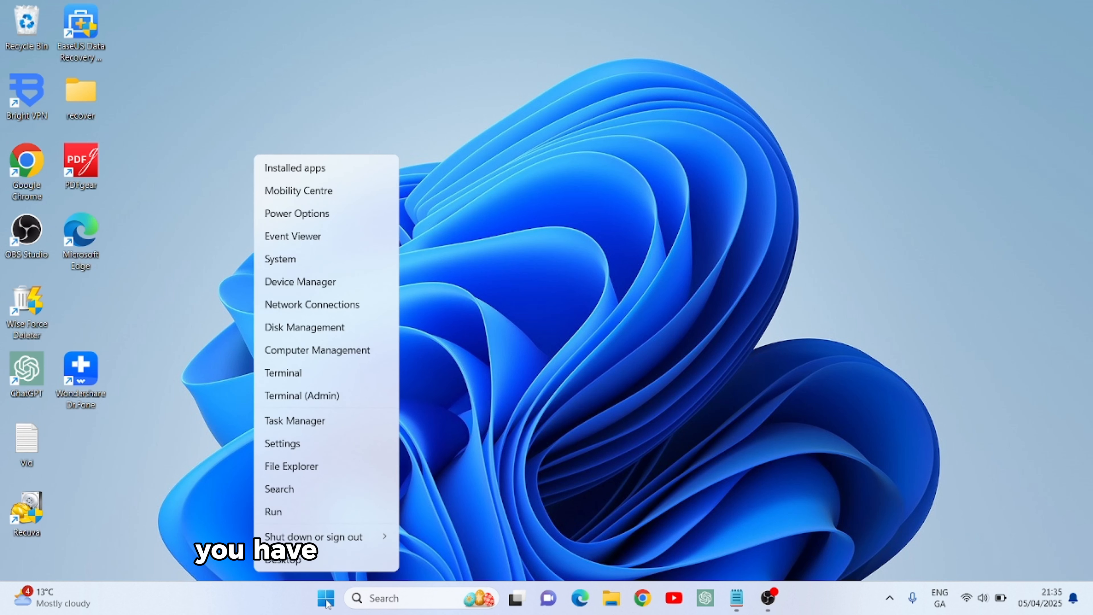
pyautogui.click(277, 513)
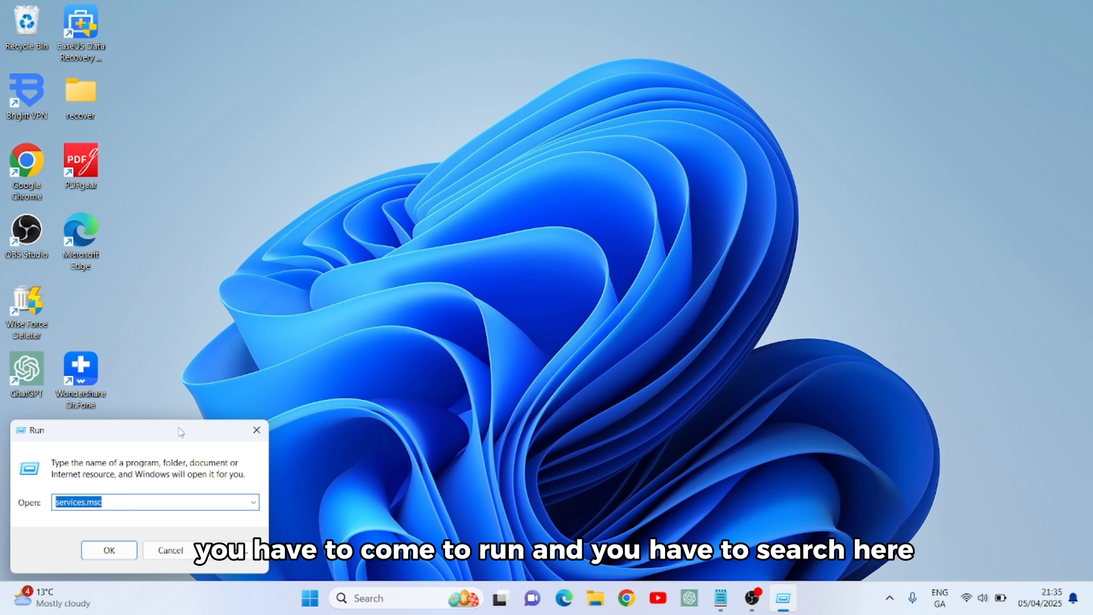
pyautogui.moveTo(178, 427); pyautogui.dragTo(495, 250)
pyautogui.write('regedit')
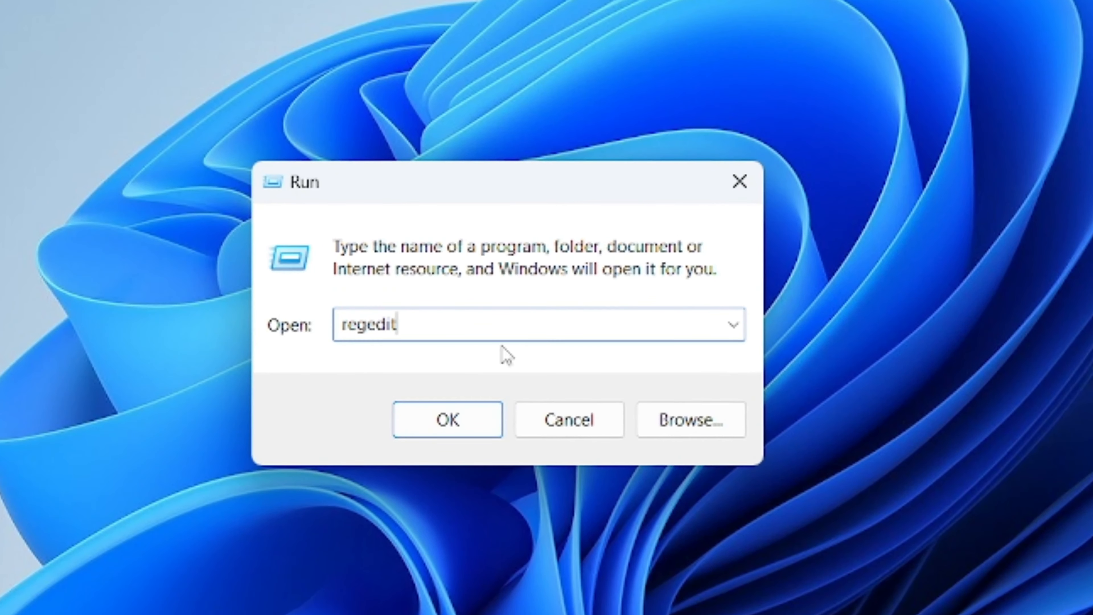
pyautogui.click(444, 419)
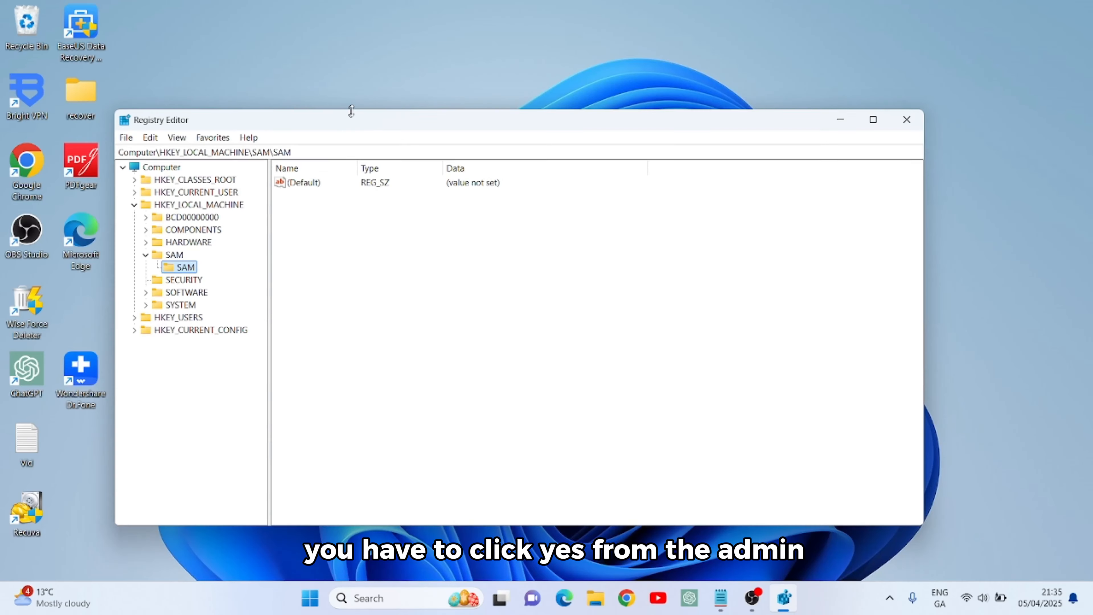
pyautogui.moveTo(350, 118); pyautogui.dragTo(403, 63)
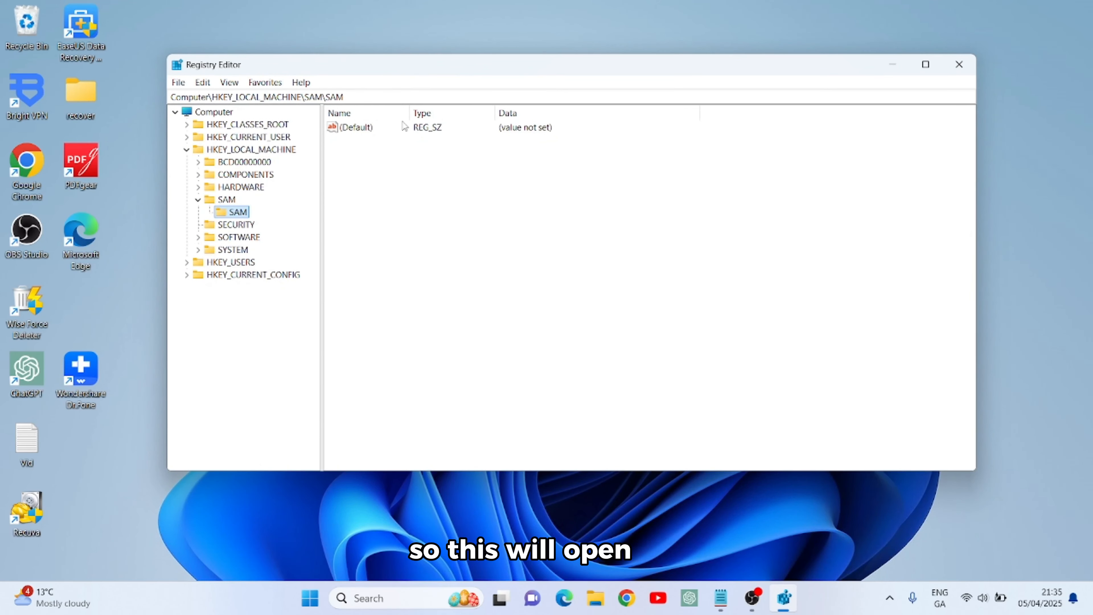
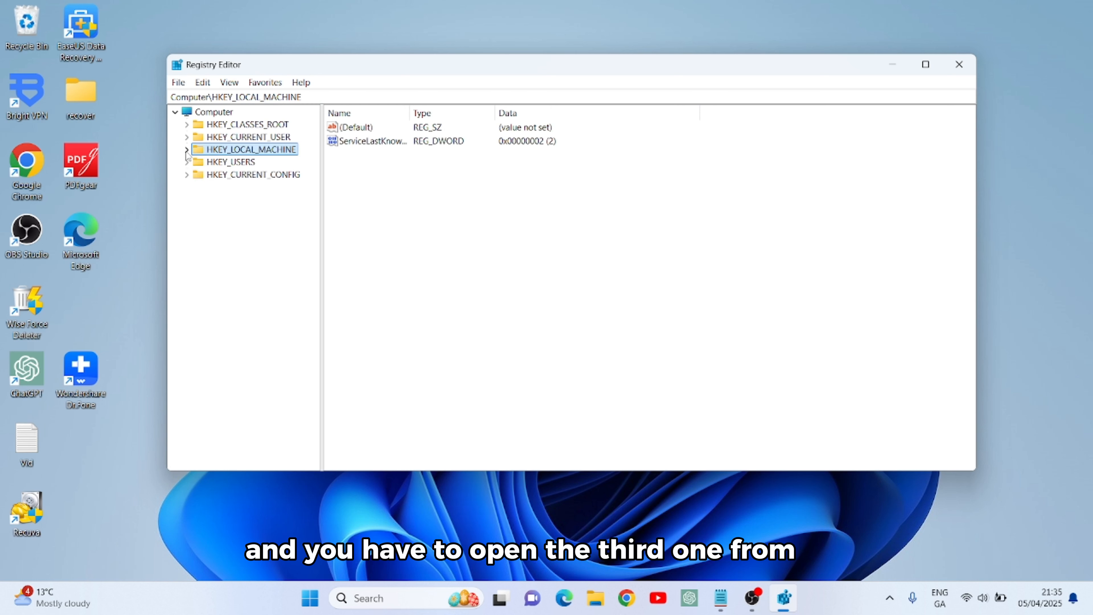
# Expand the registry tree along HKEY_LOCAL_MACHINE\SOFTWARE\Policies\Microsoft\Windows
pyautogui.click(187, 149)
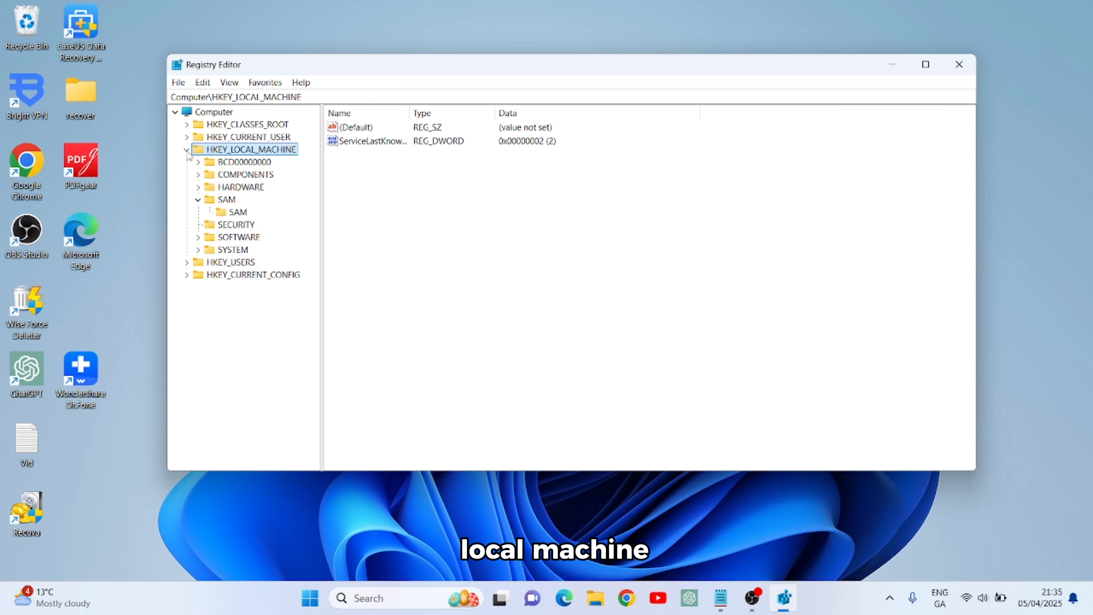
pyautogui.click(198, 199)
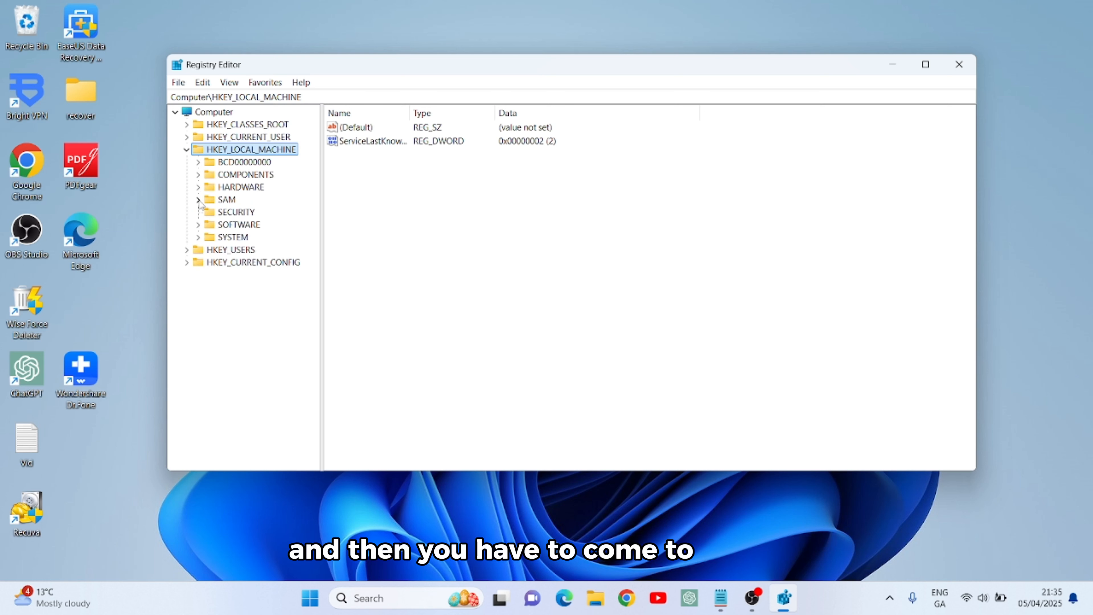
pyautogui.click(198, 225)
pyautogui.scroll(-1, 229, 277)
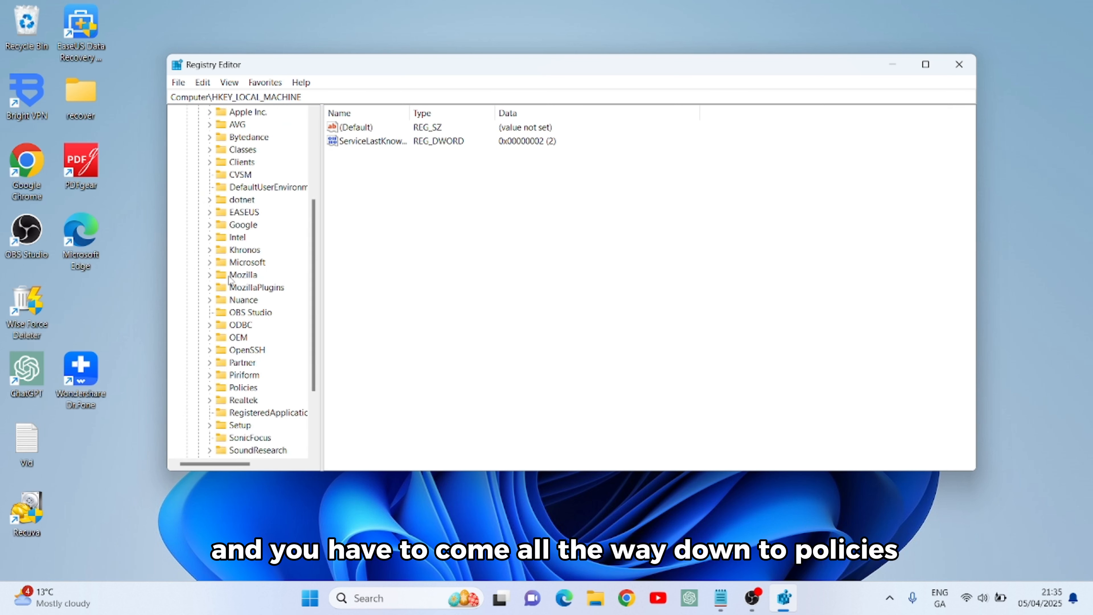
pyautogui.scroll(-1, 229, 279)
pyautogui.click(210, 349)
pyautogui.click(220, 363)
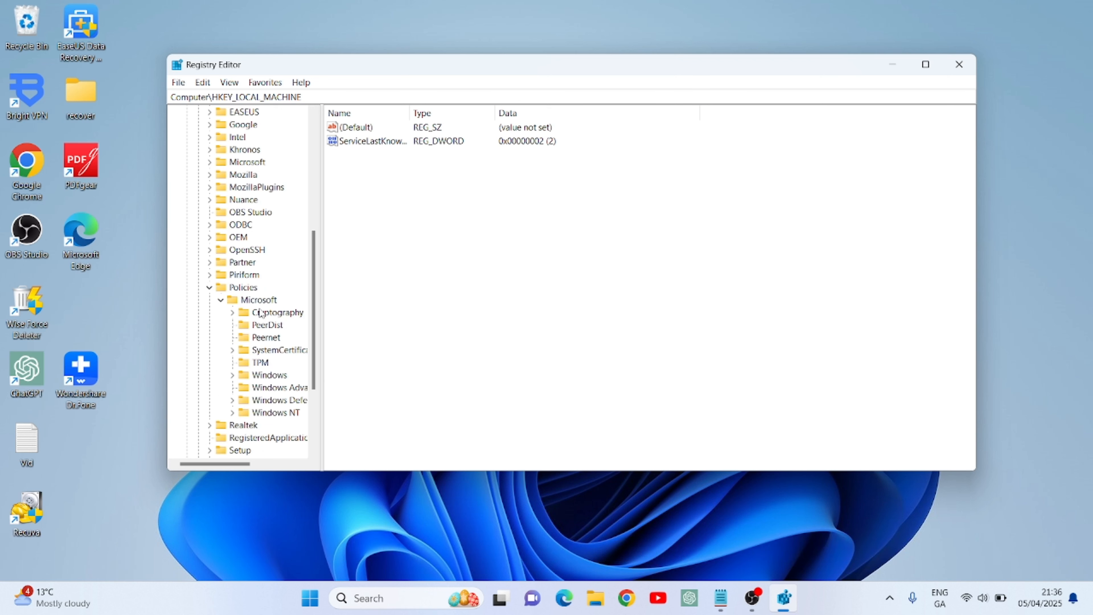
pyautogui.scroll(-3, 265, 311)
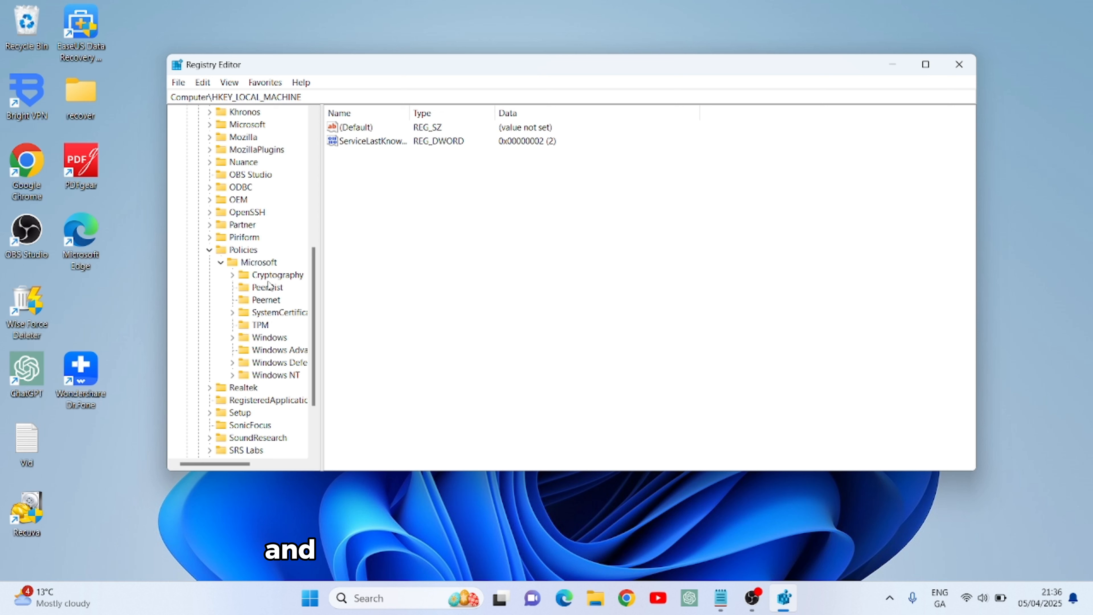
pyautogui.click(232, 337)
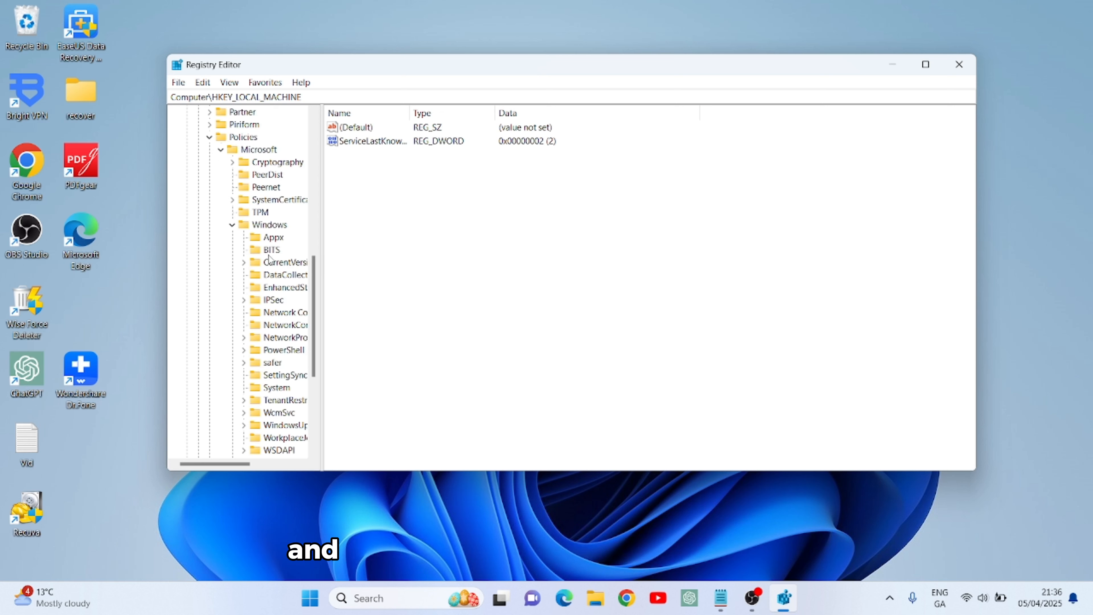
# Create a new key under Policies\Microsoft\Windows and name it WindowUpdate
pyautogui.click(268, 226)
pyautogui.rightClick(268, 225)
pyautogui.moveTo(288, 253)
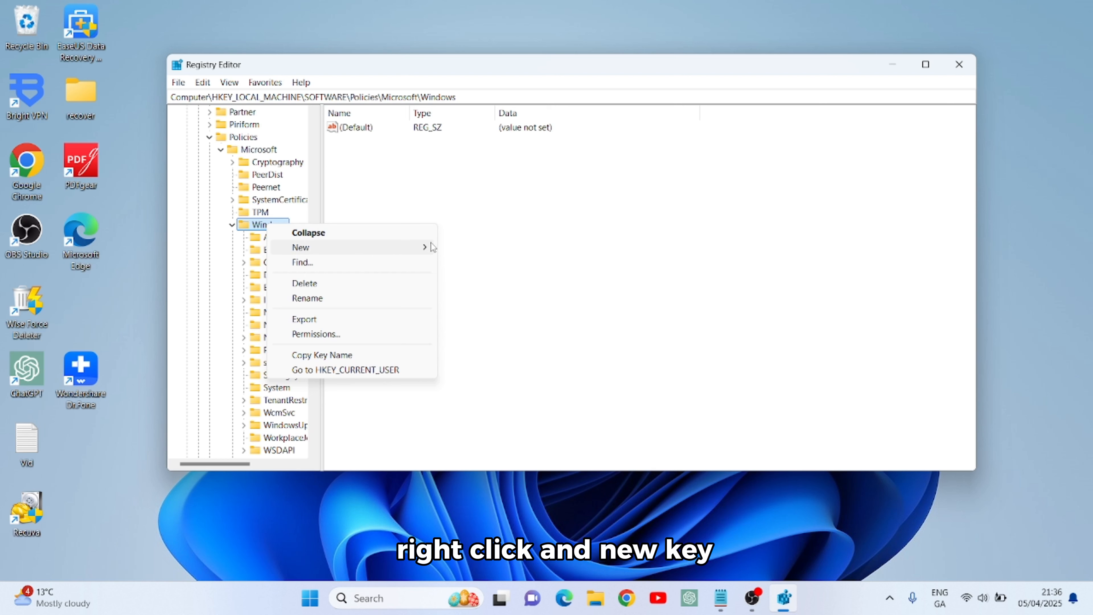
pyautogui.click(468, 251)
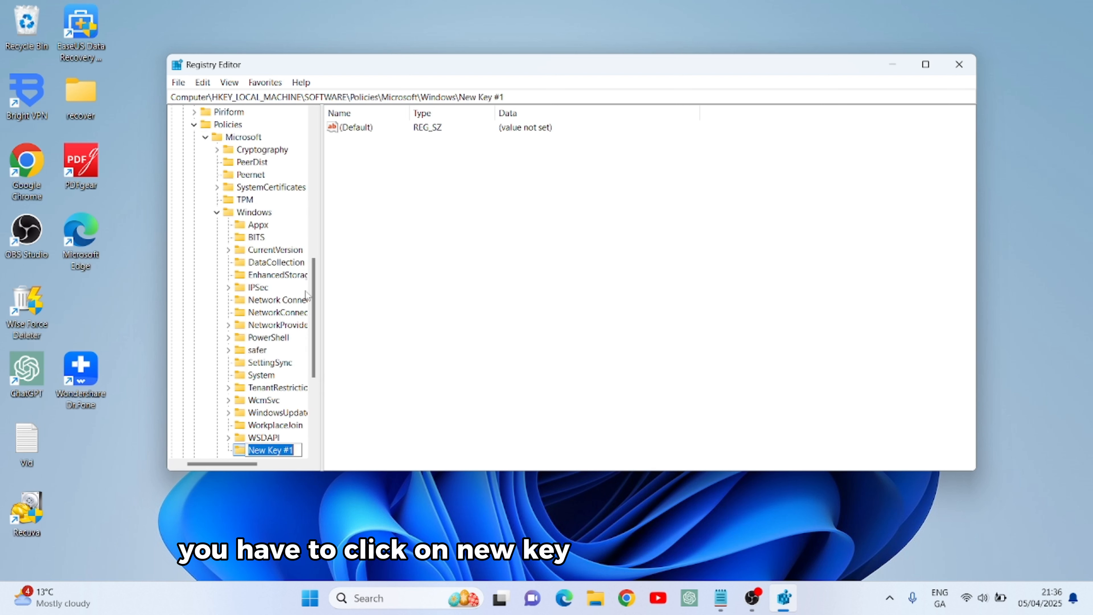
pyautogui.scroll(-1, 265, 326)
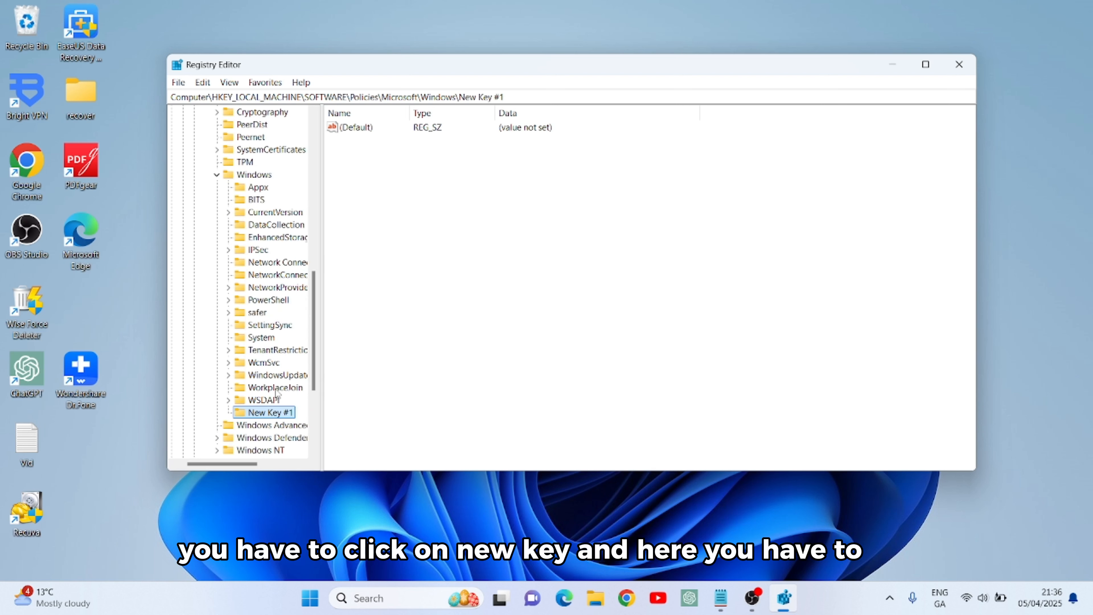
pyautogui.rightClick(275, 413)
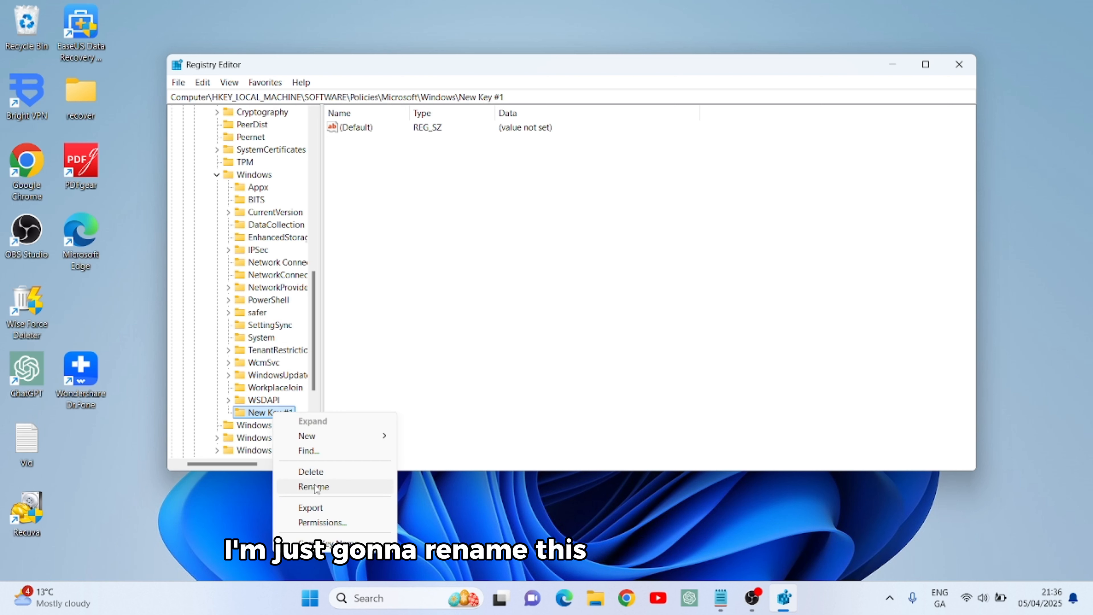
pyautogui.click(317, 486)
pyautogui.write('WindowsUpdate')
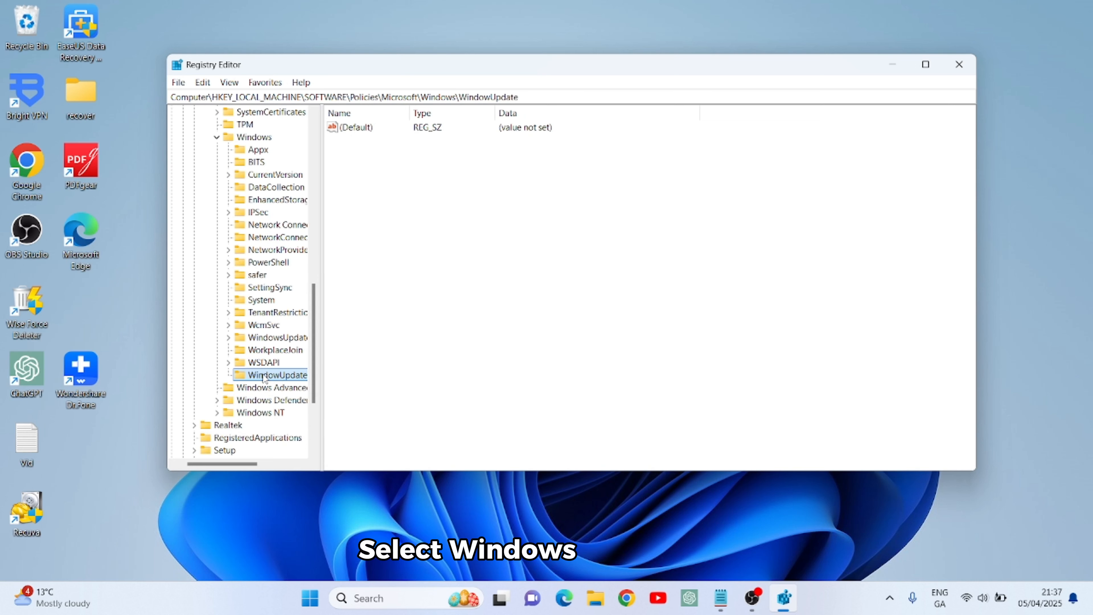
# Create a new subkey under the WindowUpdate key and name it AU
pyautogui.rightClick(278, 377)
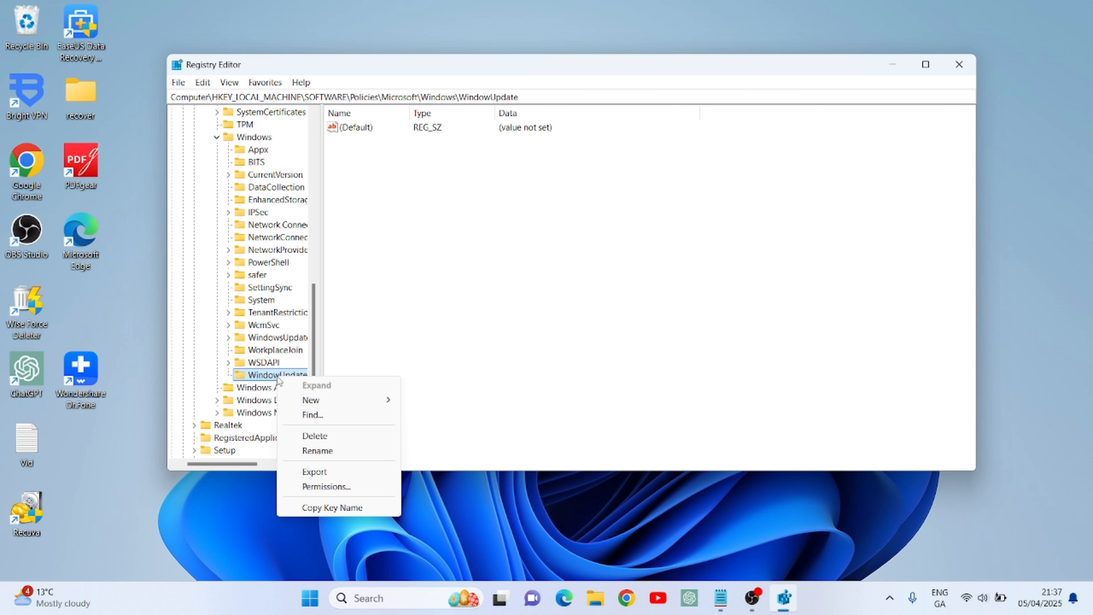
pyautogui.moveTo(337, 405)
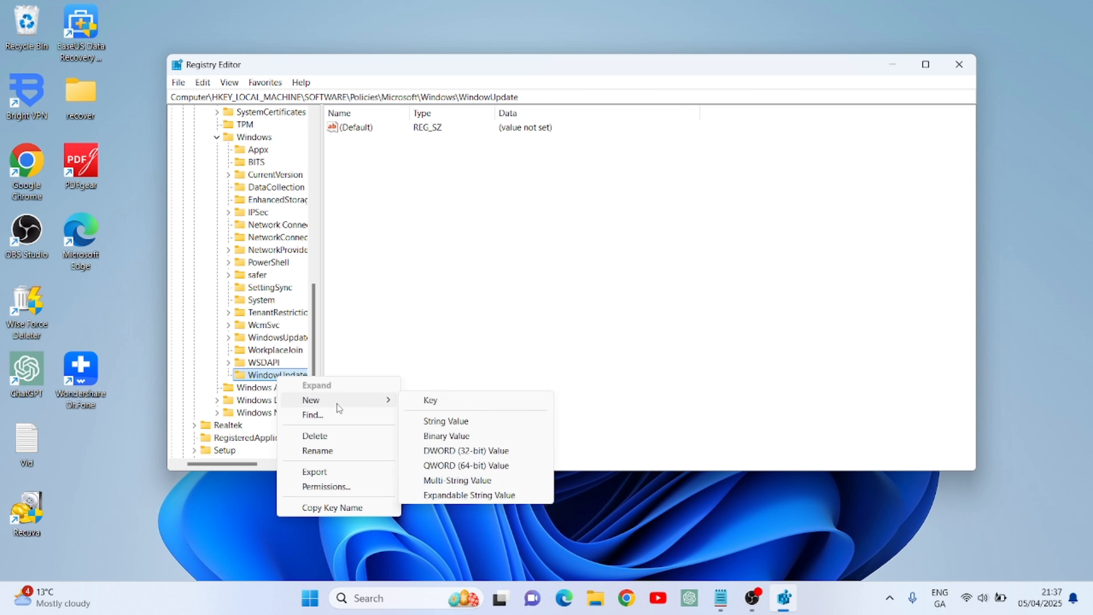
pyautogui.click(426, 400)
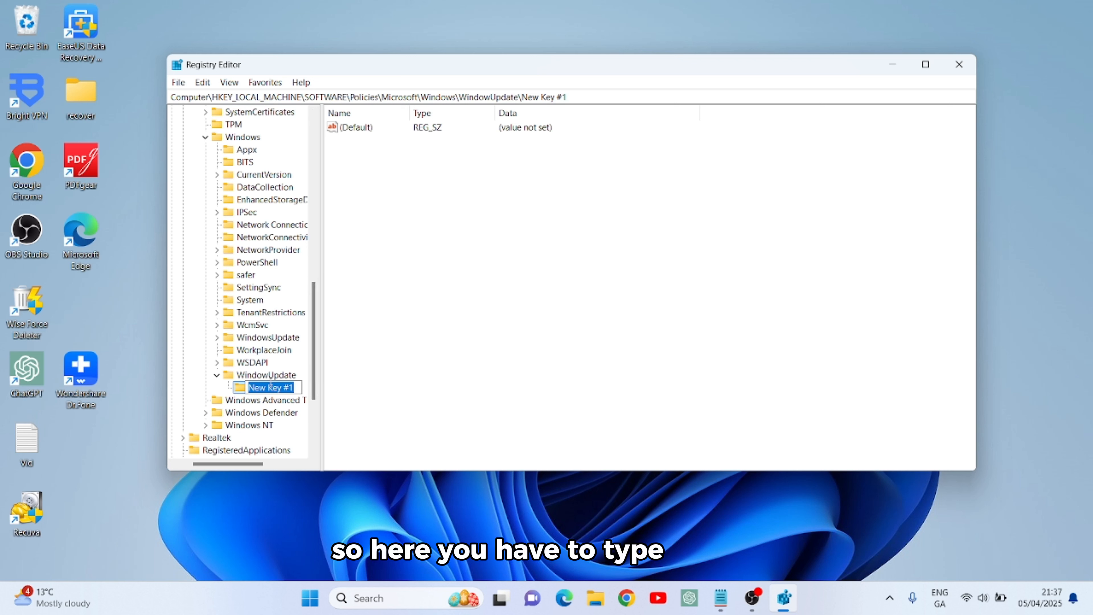
pyautogui.write('AU')
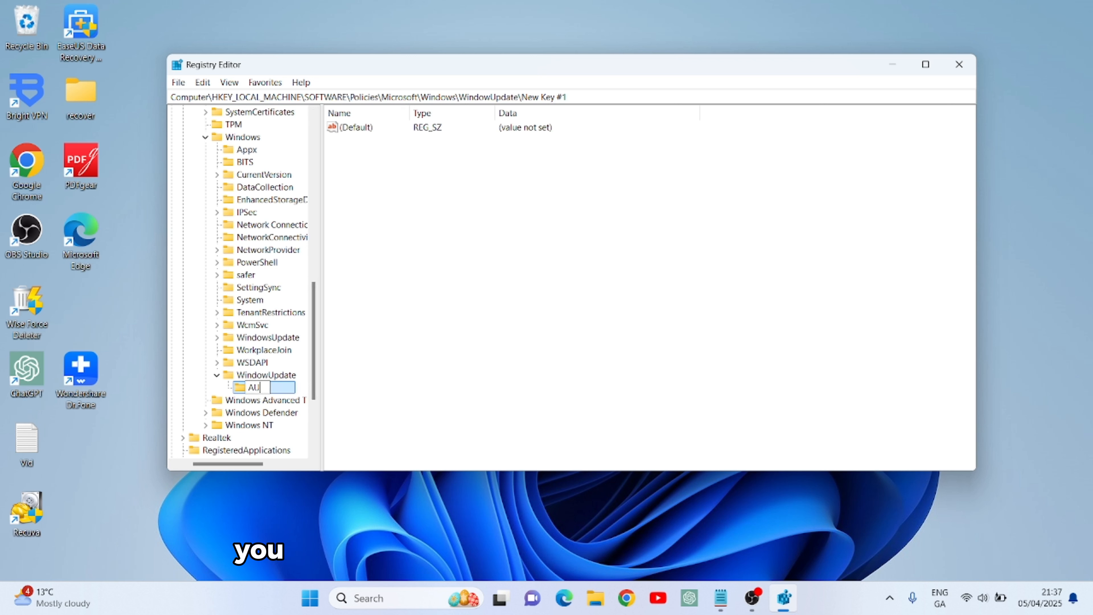
pyautogui.click(381, 359)
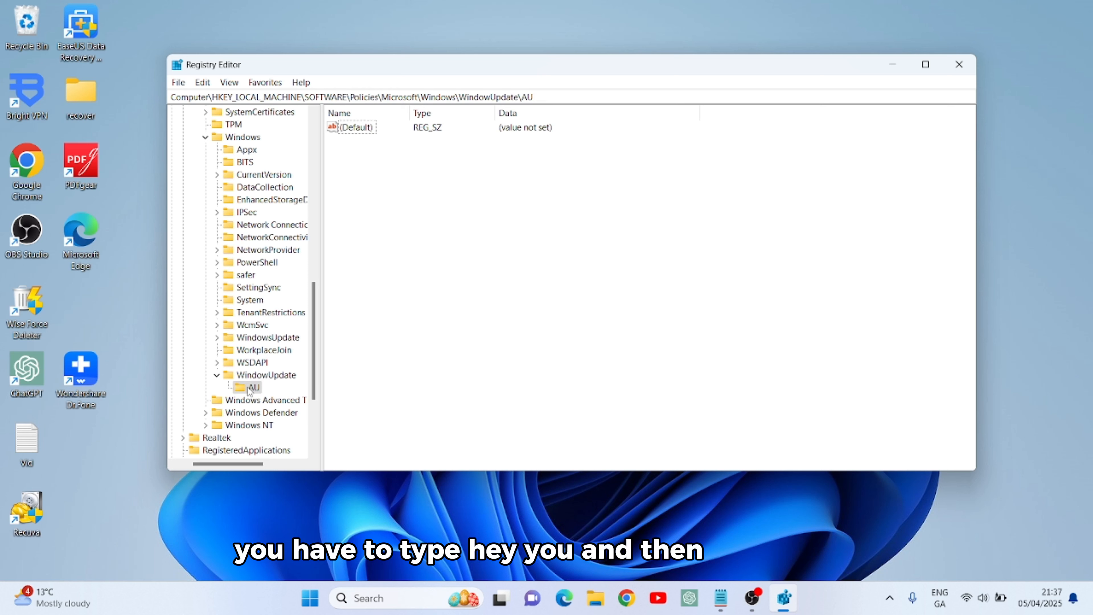
# Create a DWORD (32-bit) value in the AU key and name it NoAutoUpdate
pyautogui.click(247, 387)
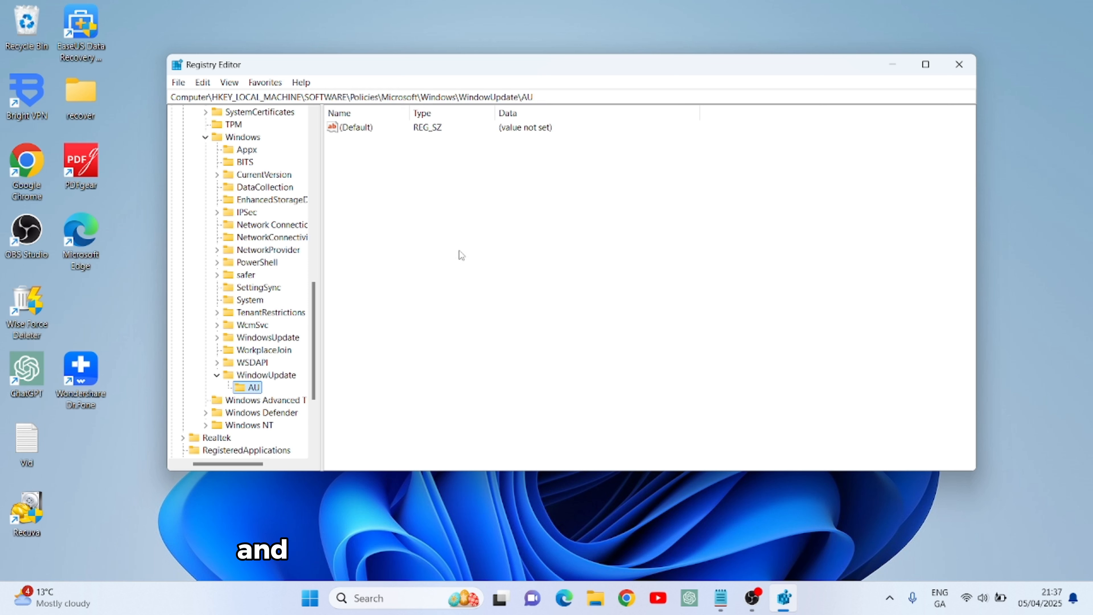
pyautogui.click(418, 200)
pyautogui.rightClick(416, 192)
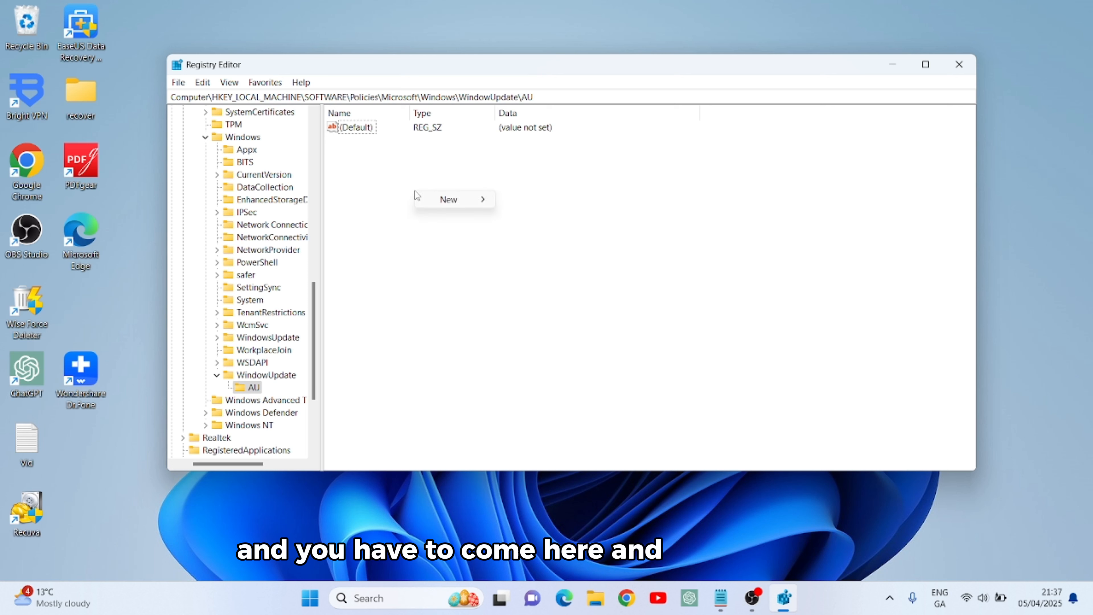
pyautogui.moveTo(445, 202)
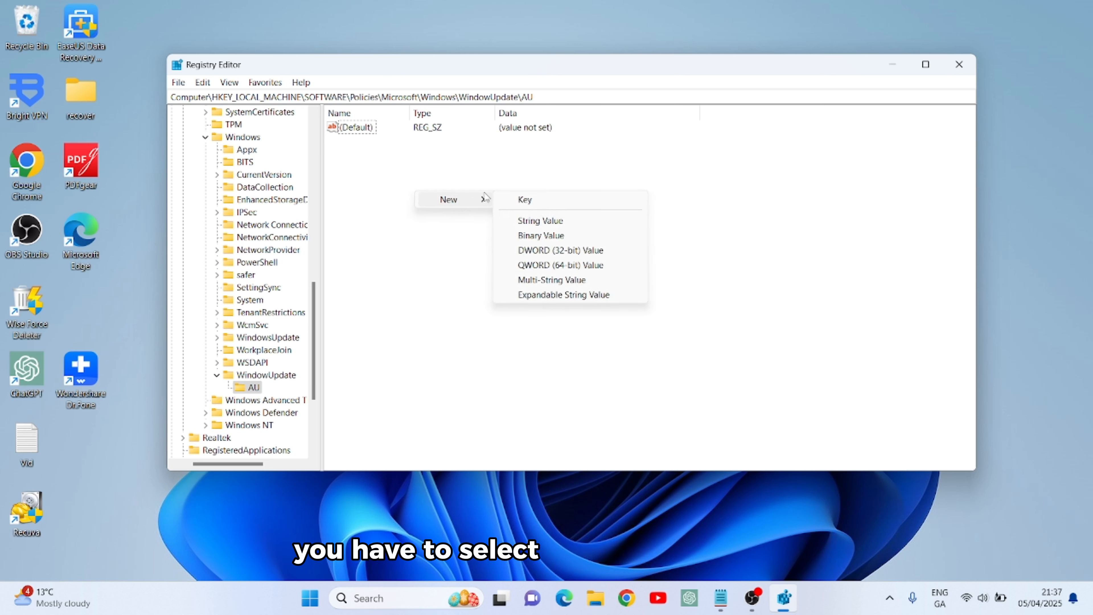
pyautogui.click(553, 250)
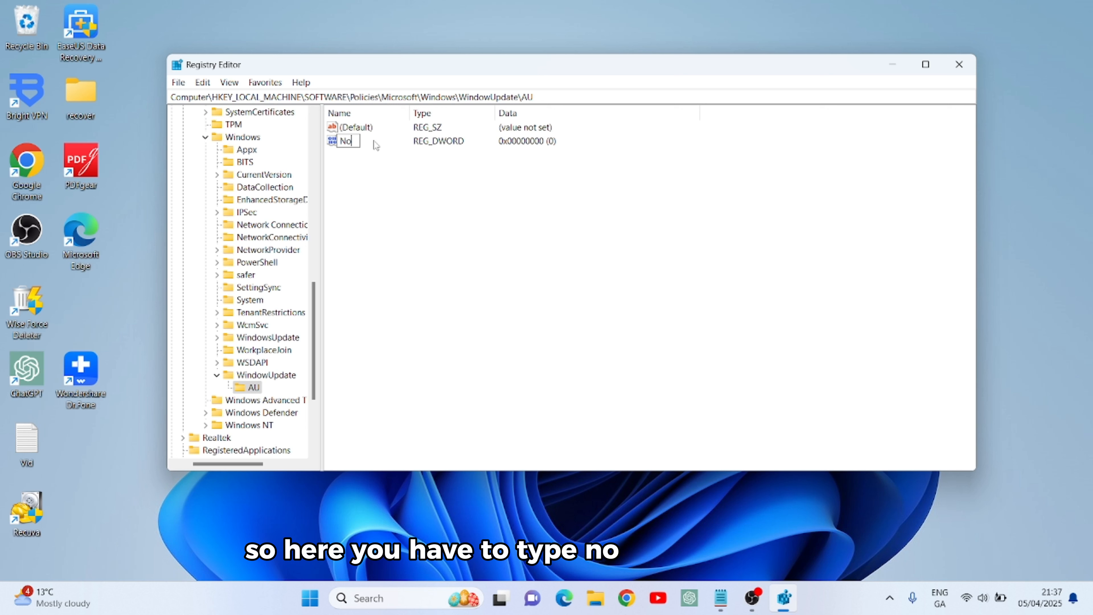
pyautogui.write('NoAuto')
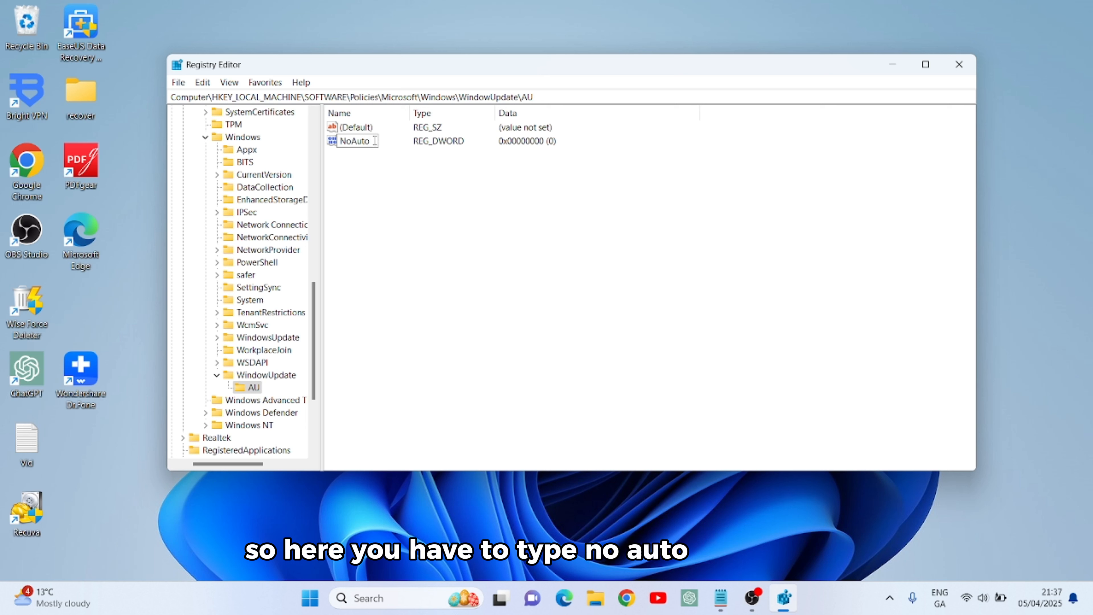
pyautogui.write('Update')
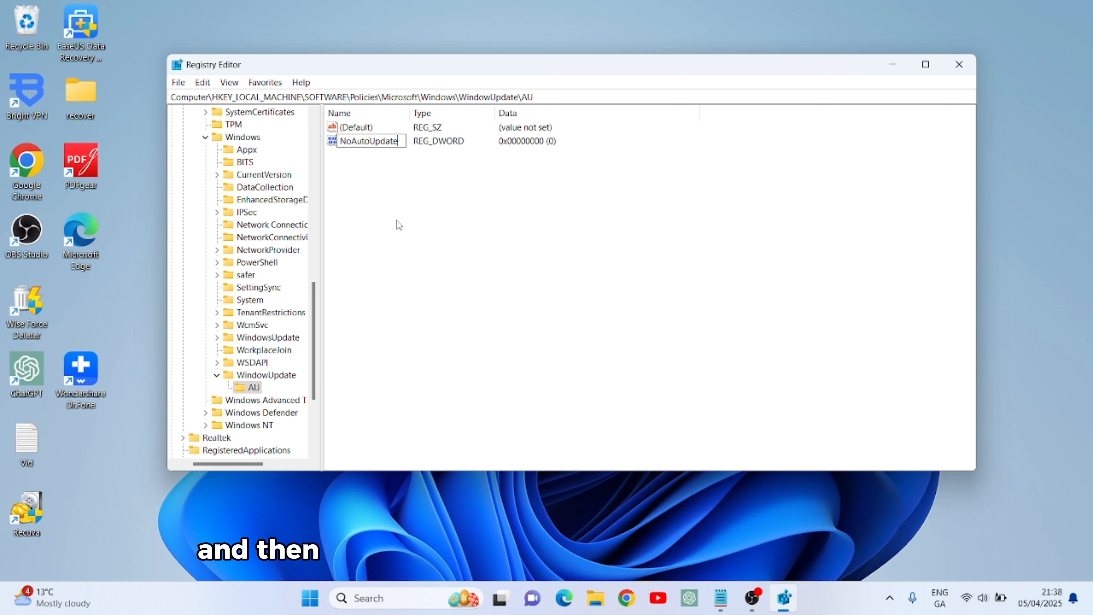
pyautogui.press('Return')
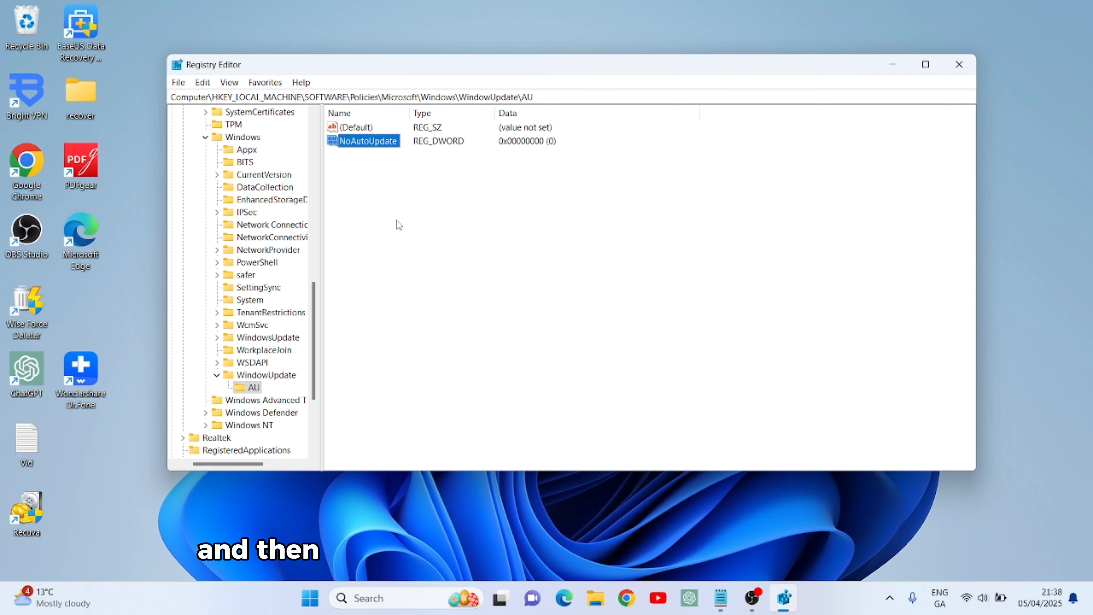
# Set the NoAutoUpdate value data to 1 and minimize the Registry Editor window
pyautogui.doubleClick(360, 141)
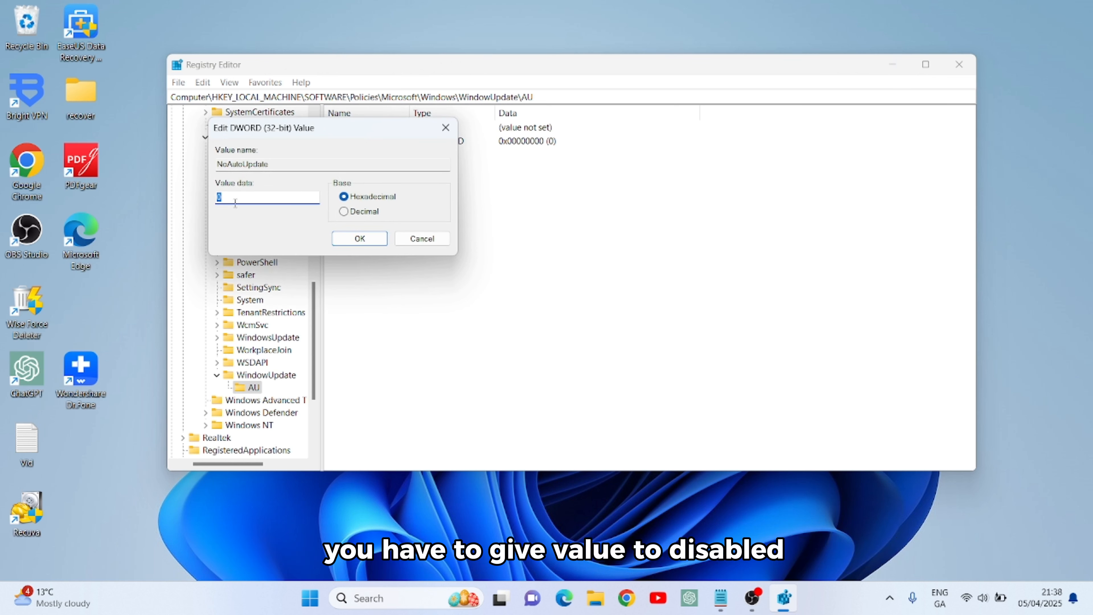
pyautogui.write('1')
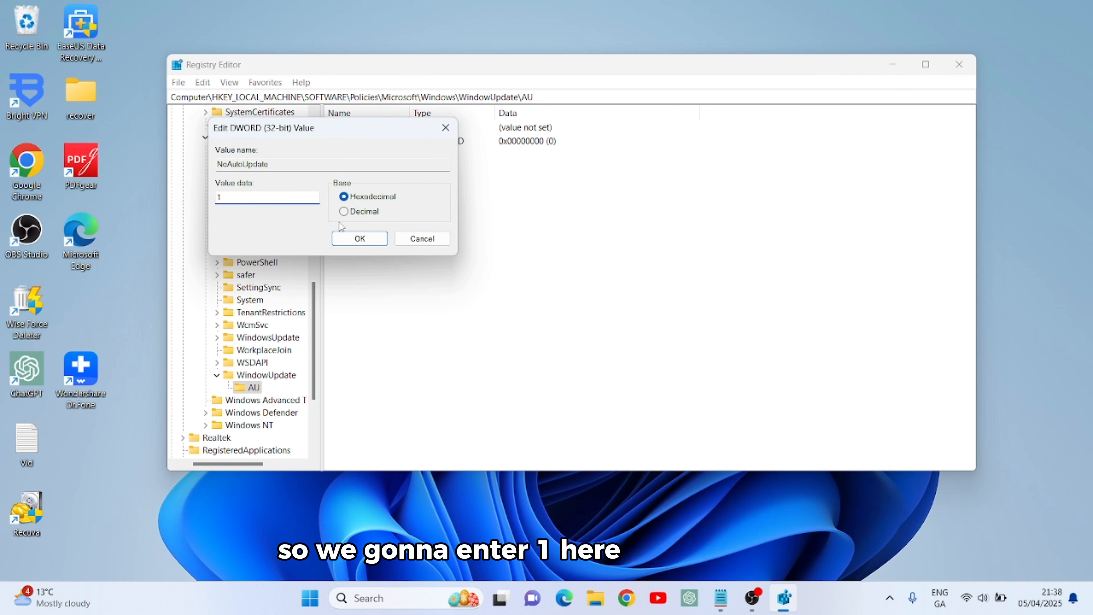
pyautogui.click(351, 240)
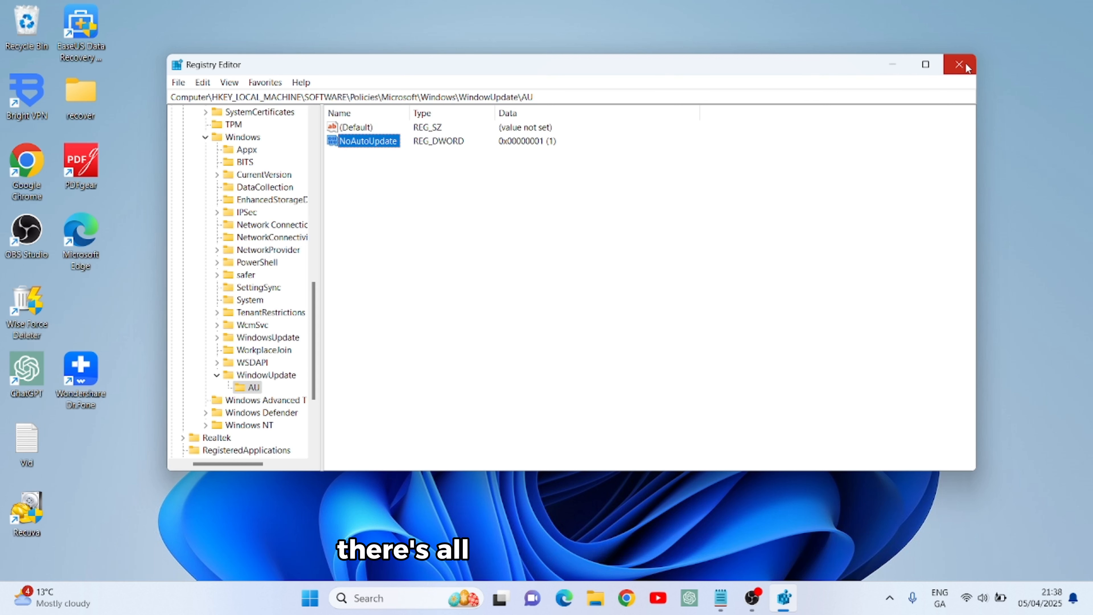
pyautogui.click(892, 64)
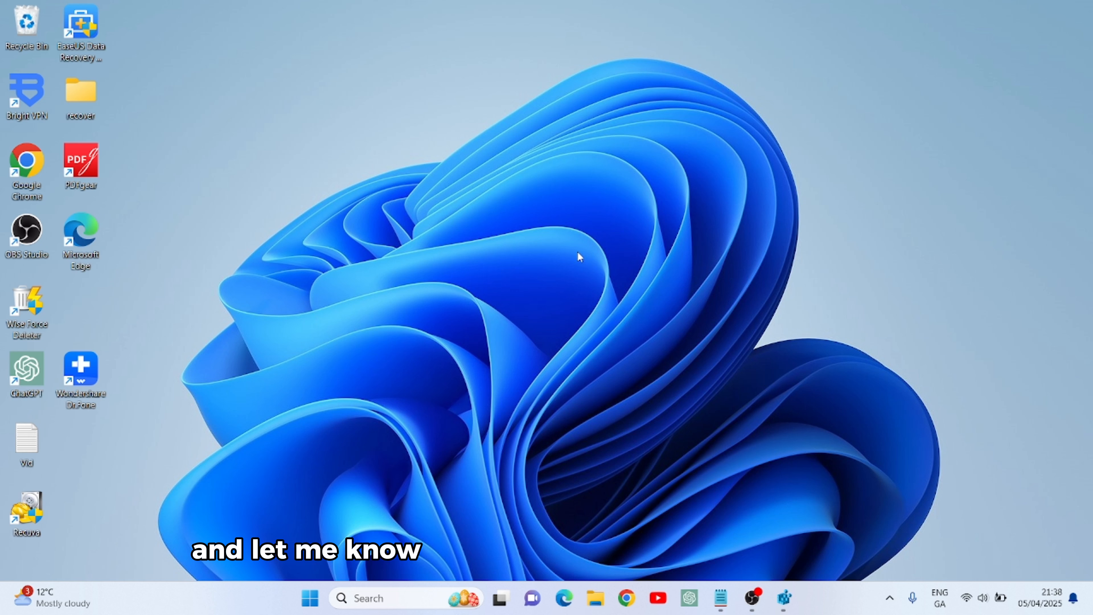
pyautogui.moveTo(750, 604)
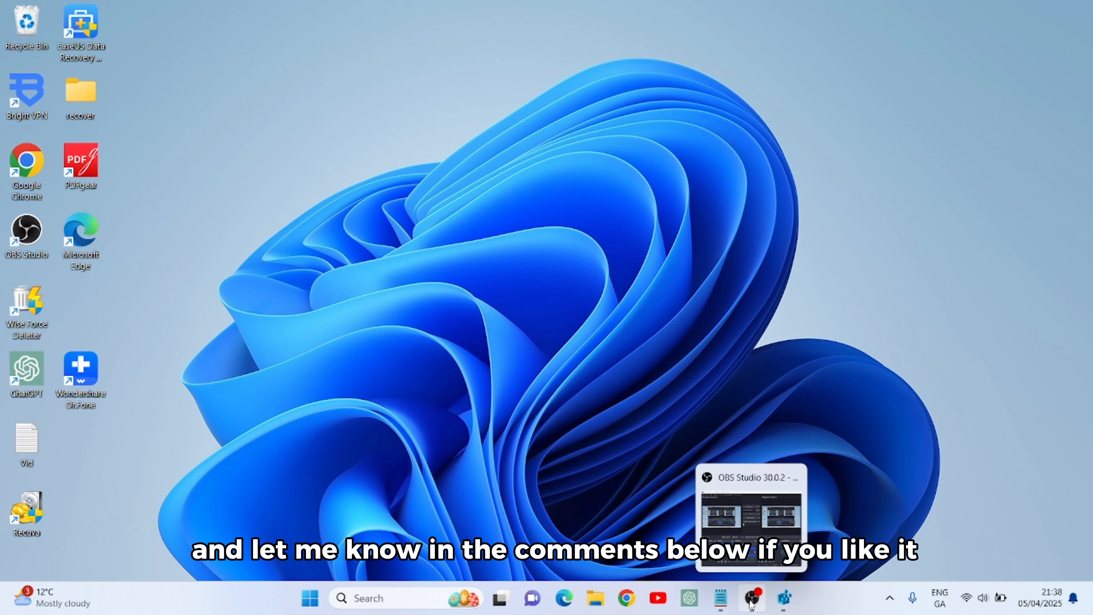